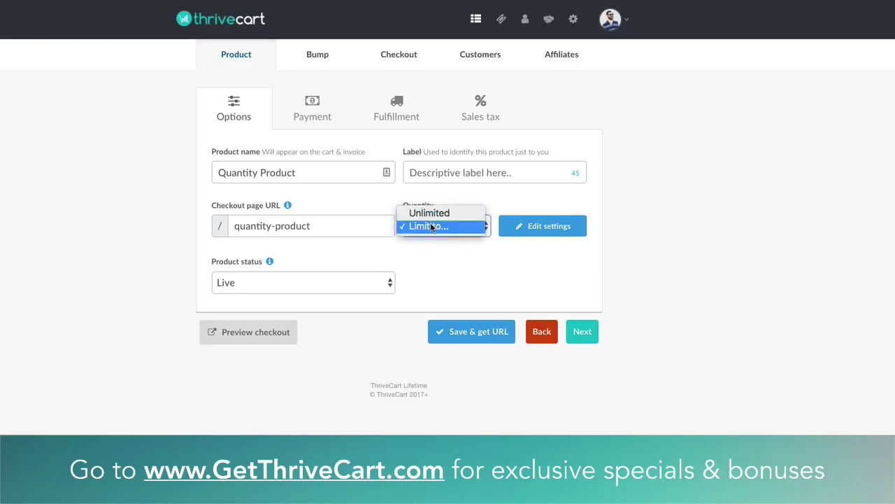
Keep the product's quantity limited, allow only one purchase at a time in its saved quantity settings, and preview the checkout
{"action": "left_click", "coordinate": [431, 226]}
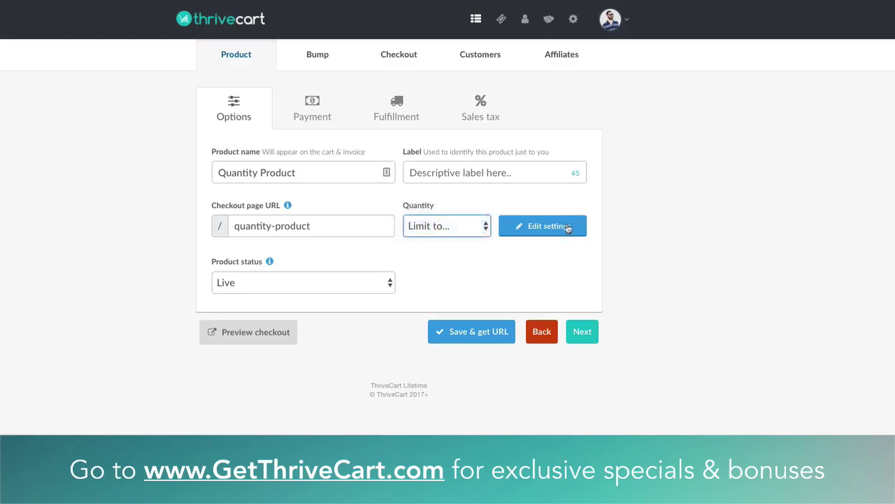
{"action": "left_click", "coordinate": [549, 230]}
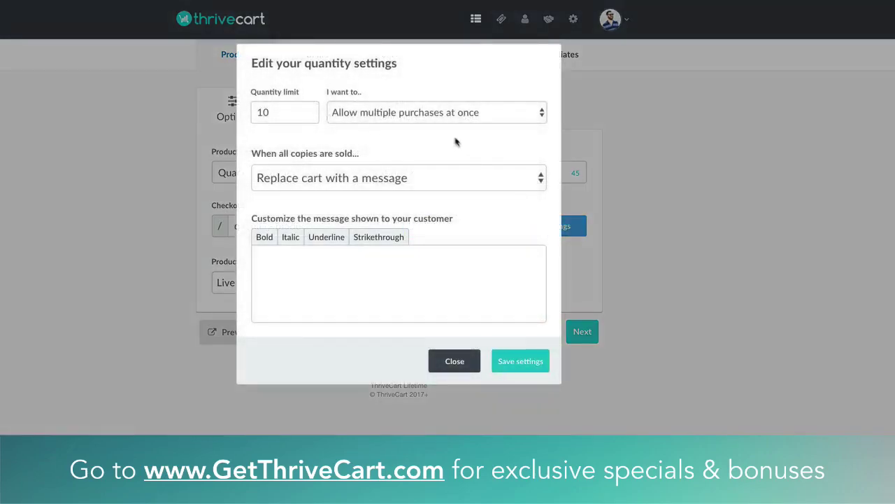
{"action": "double_click", "coordinate": [272, 113]}
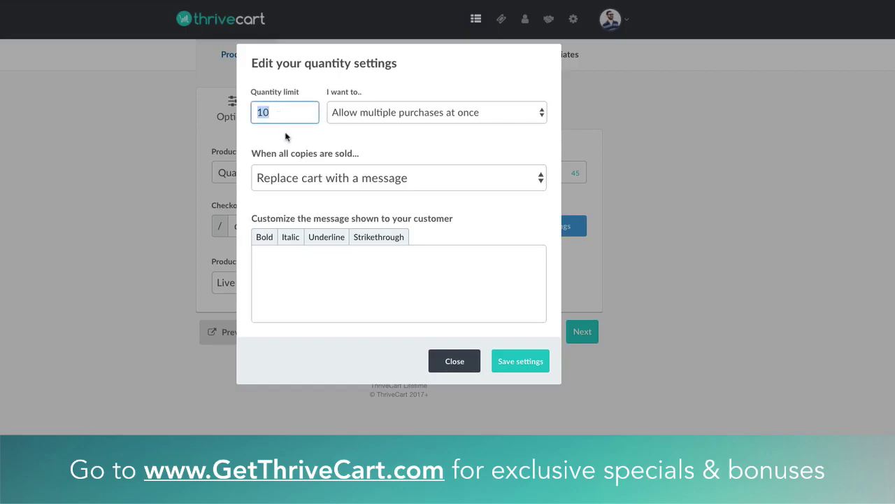
{"action": "left_click", "coordinate": [285, 137]}
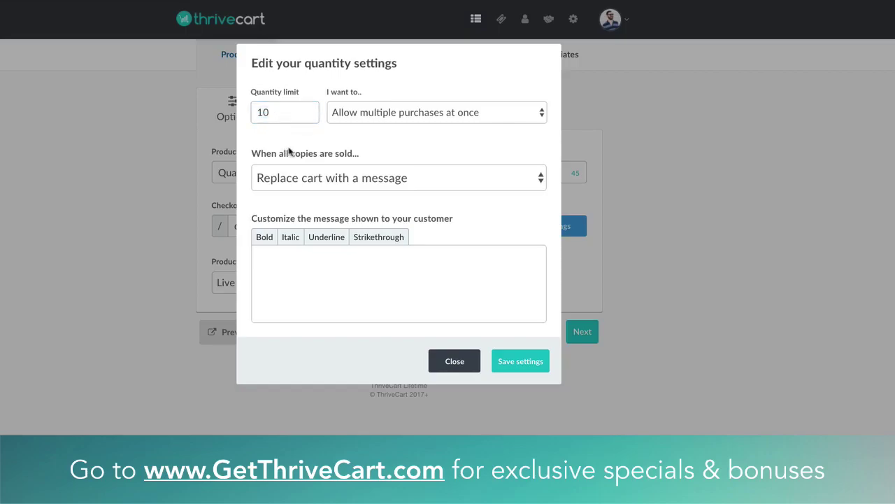
{"action": "left_click", "coordinate": [405, 112]}
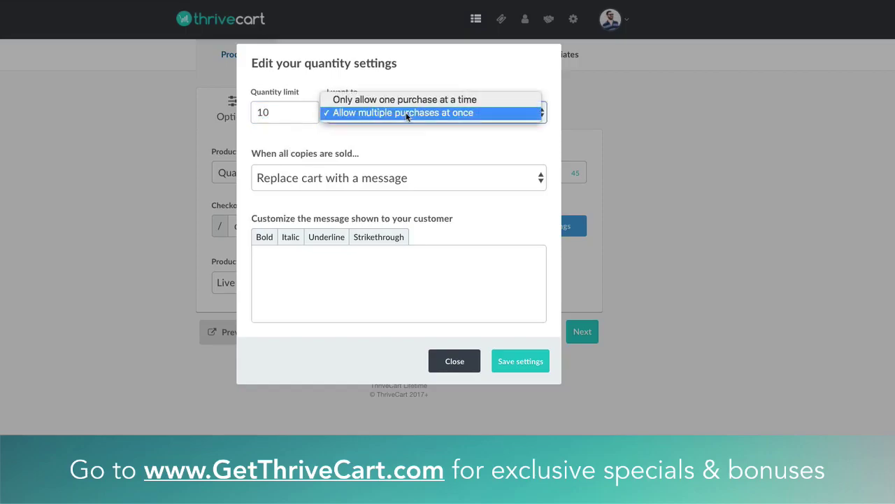
{"action": "left_click", "coordinate": [410, 100]}
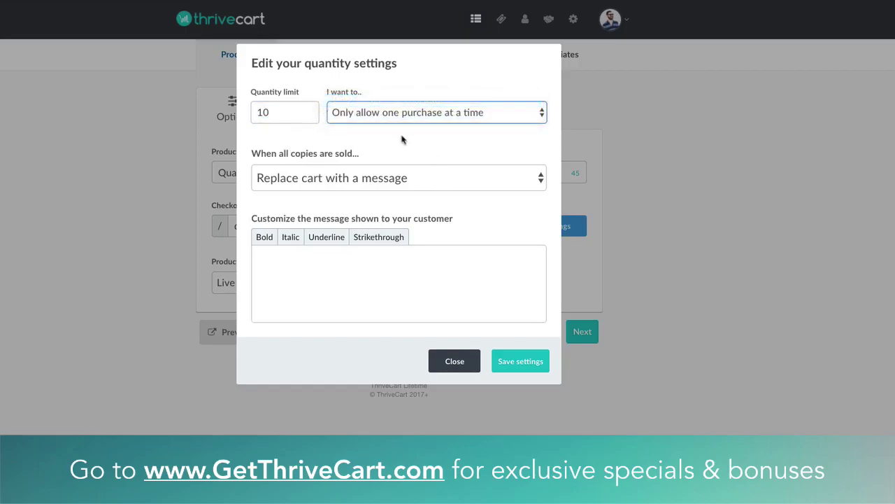
{"action": "left_click", "coordinate": [514, 368]}
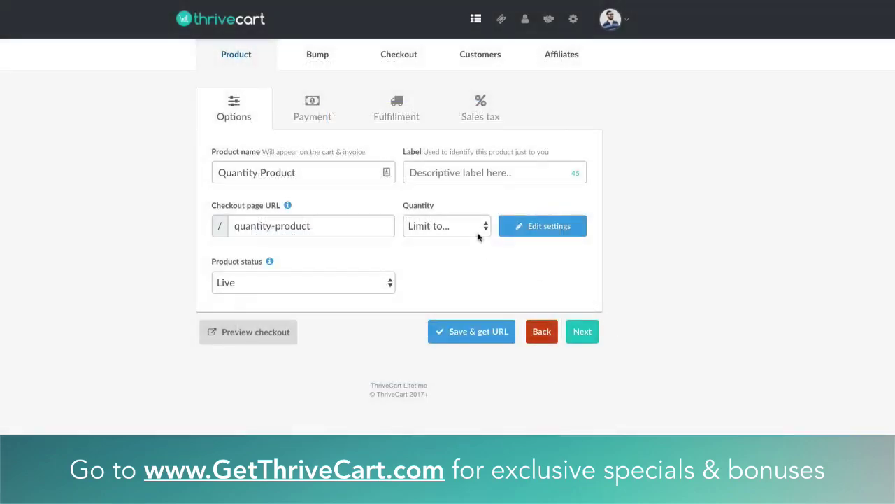
{"action": "left_click", "coordinate": [243, 340]}
Change the product's quantity settings to allow multiple purchases at once and save them
{"action": "left_click", "coordinate": [544, 226]}
{"action": "left_click", "coordinate": [383, 119]}
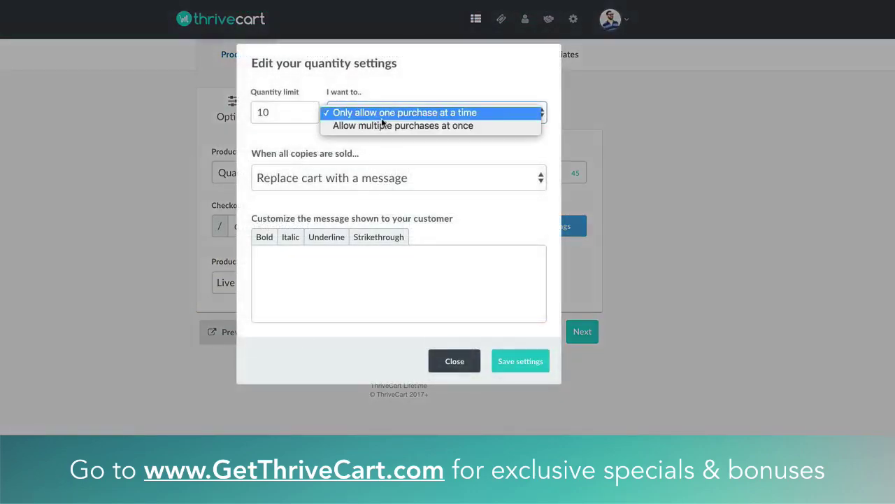
{"action": "left_click", "coordinate": [381, 127]}
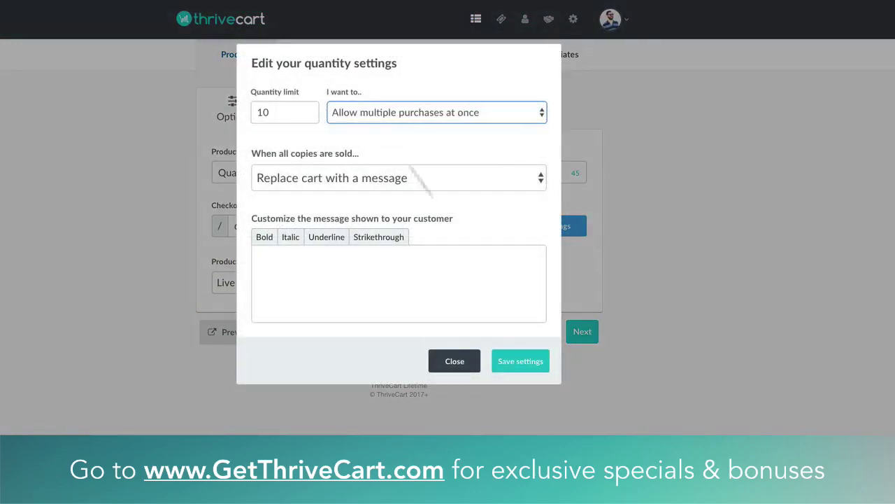
{"action": "left_click", "coordinate": [534, 369]}
Preview the checkout, test raising and lowering the Quantity Product amount in the order summary, and close the preview
{"action": "left_click", "coordinate": [273, 341]}
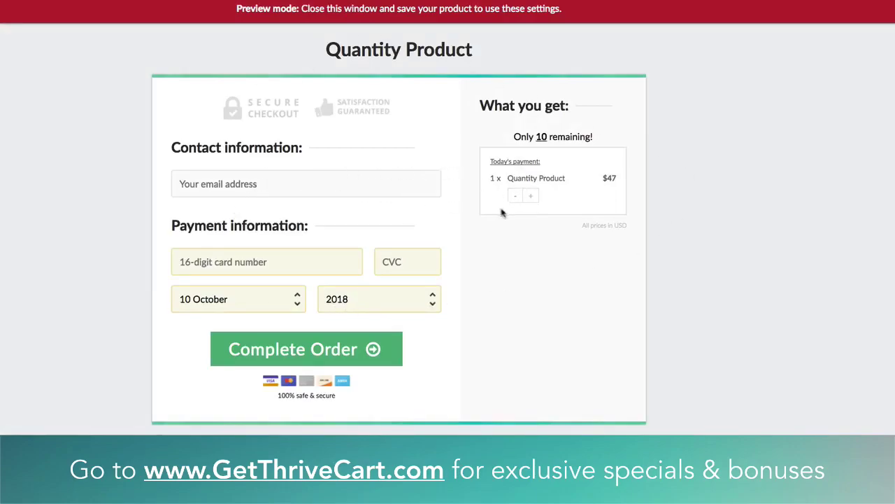
{"action": "left_click", "coordinate": [530, 199]}
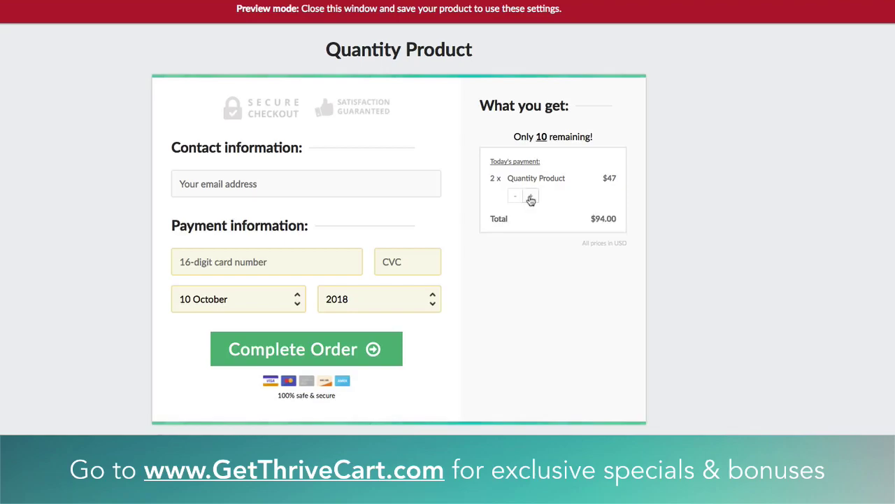
{"action": "left_click", "coordinate": [531, 198]}
{"action": "left_click", "coordinate": [516, 199]}
{"action": "left_click", "coordinate": [515, 201]}
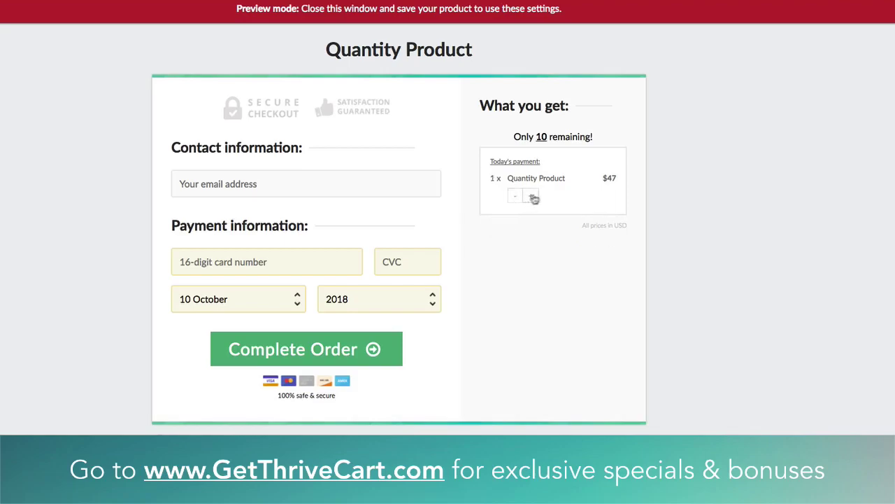
{"action": "left_click", "coordinate": [535, 199]}
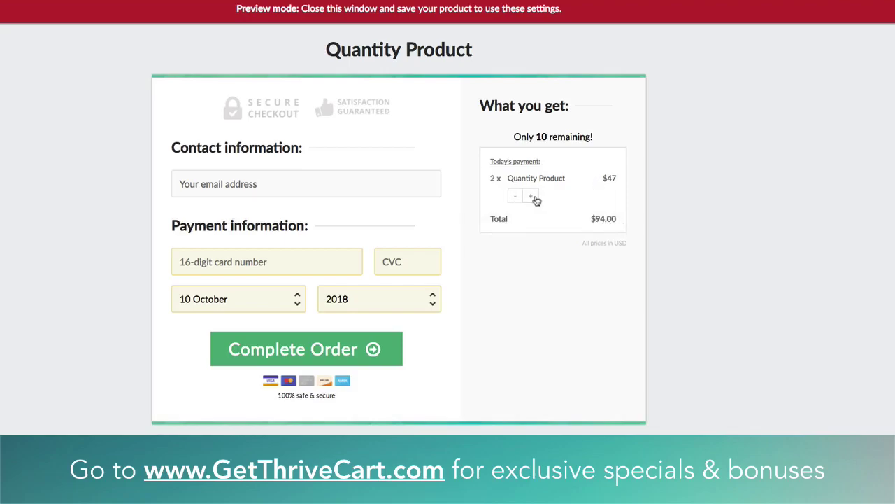
{"action": "left_click", "coordinate": [535, 199]}
{"action": "left_click", "coordinate": [533, 198]}
{"action": "left_click", "coordinate": [534, 199]}
{"action": "key", "text": "ctrl+w"}
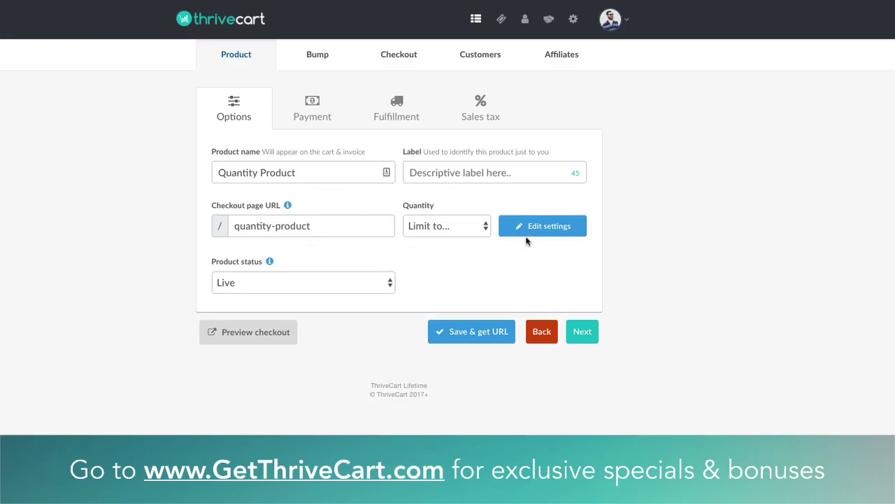
Set the product's quantity to Unlimited and check the result in a checkout preview
{"action": "left_click", "coordinate": [477, 231]}
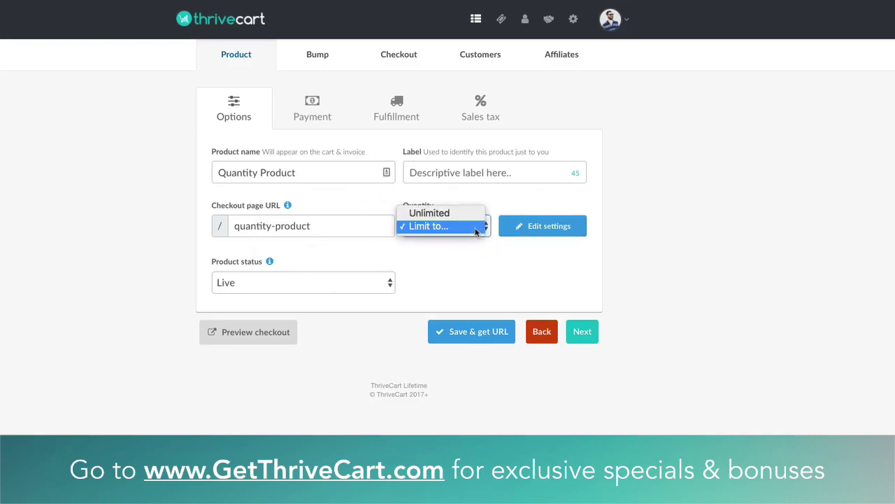
{"action": "left_click", "coordinate": [467, 217]}
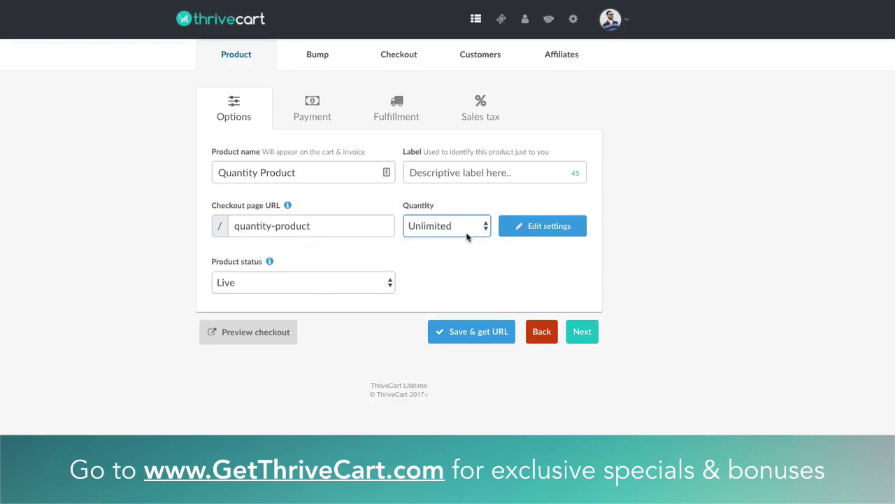
{"action": "left_click", "coordinate": [255, 334]}
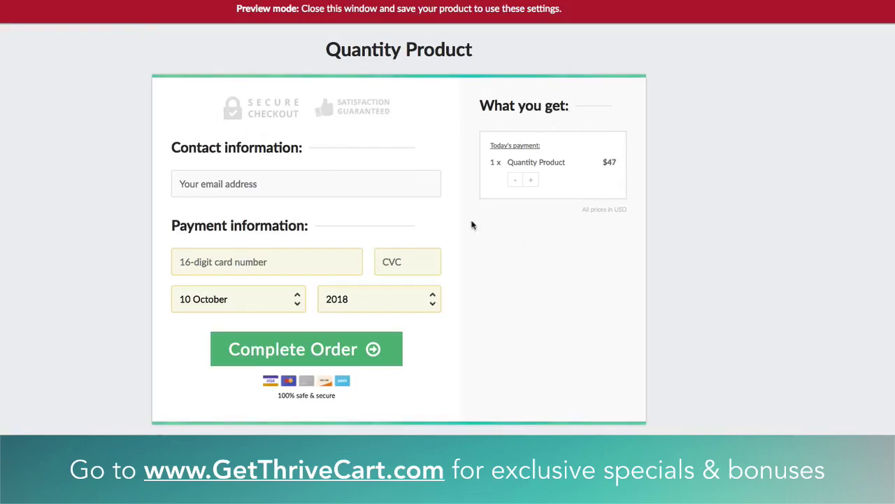
{"action": "key", "text": "ctrl+w"}
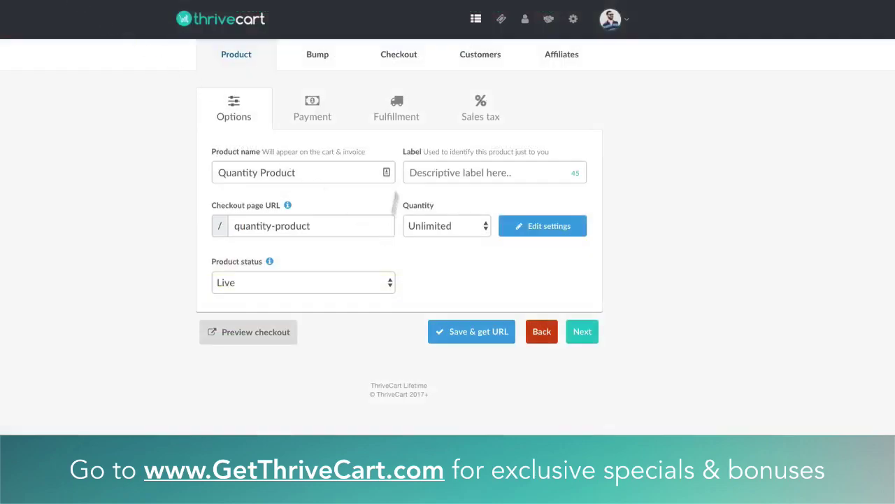
Return to the dashboard and open the upsell named Untitled upsell for editing
{"action": "left_click", "coordinate": [243, 21]}
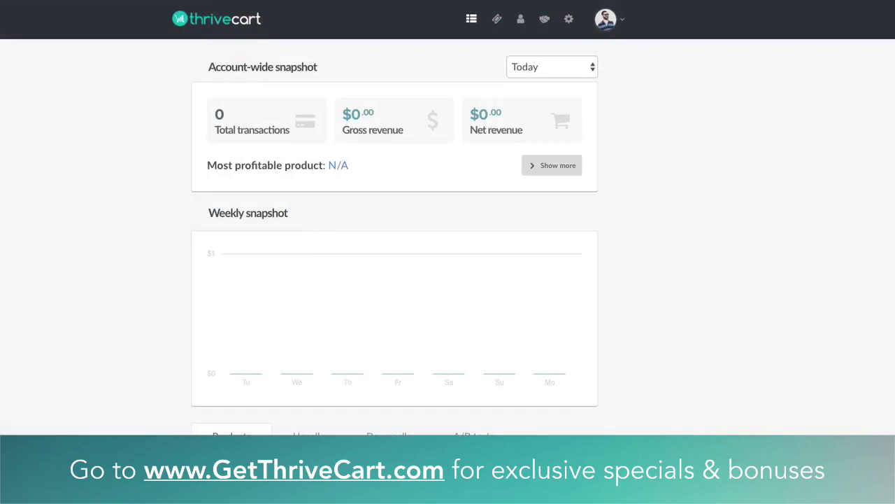
{"action": "scroll", "coordinate": [311, 202], "scroll_direction": "down", "scroll_amount": 4}
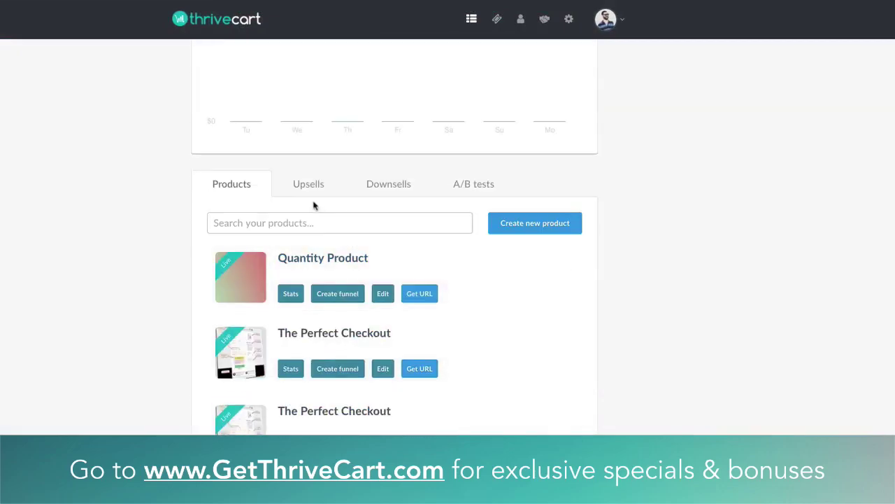
{"action": "left_click", "coordinate": [315, 189]}
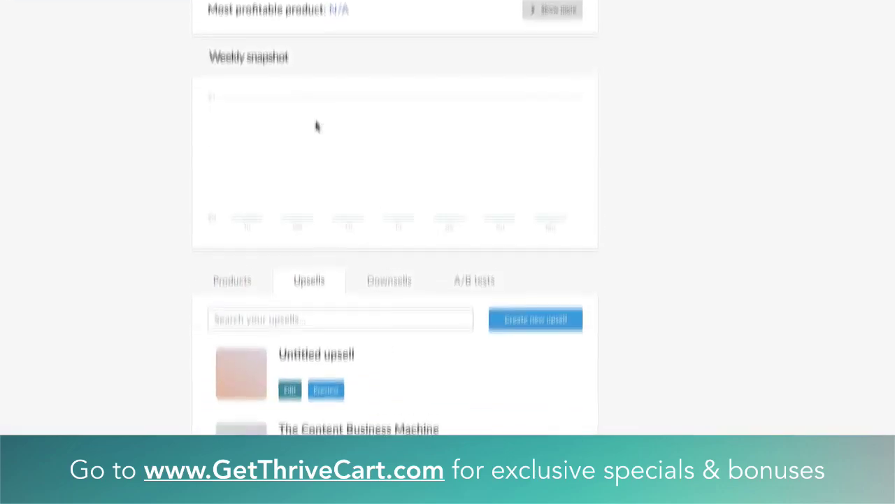
{"action": "mouse_move", "coordinate": [438, 241]}
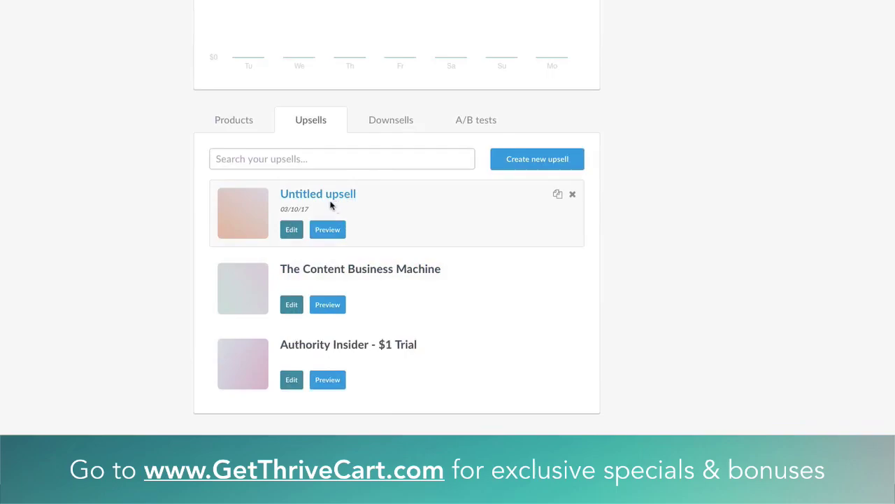
{"action": "left_click", "coordinate": [292, 231]}
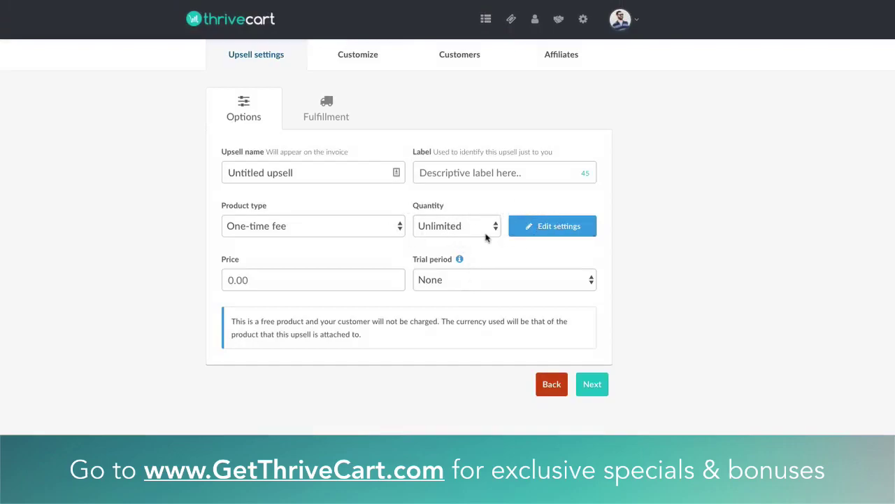
Allow multiple purchases at once in the upsell's quantity settings and save them
{"action": "left_click", "coordinate": [531, 226]}
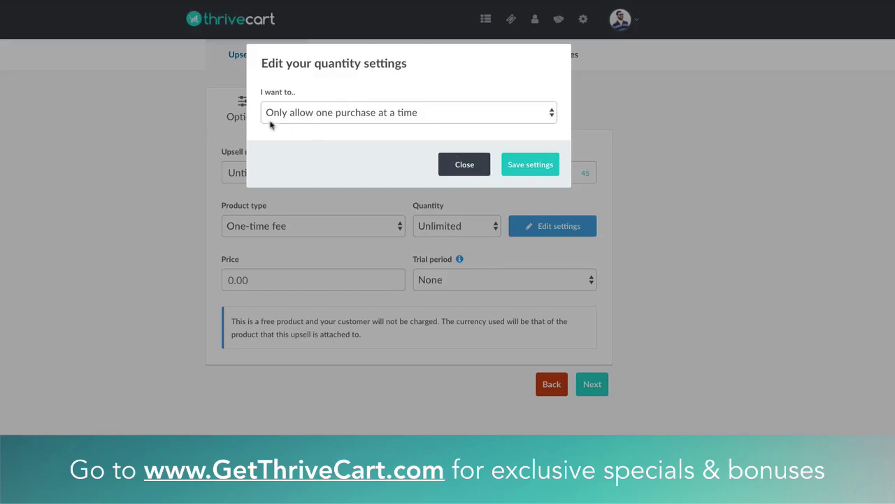
{"action": "left_click", "coordinate": [408, 114]}
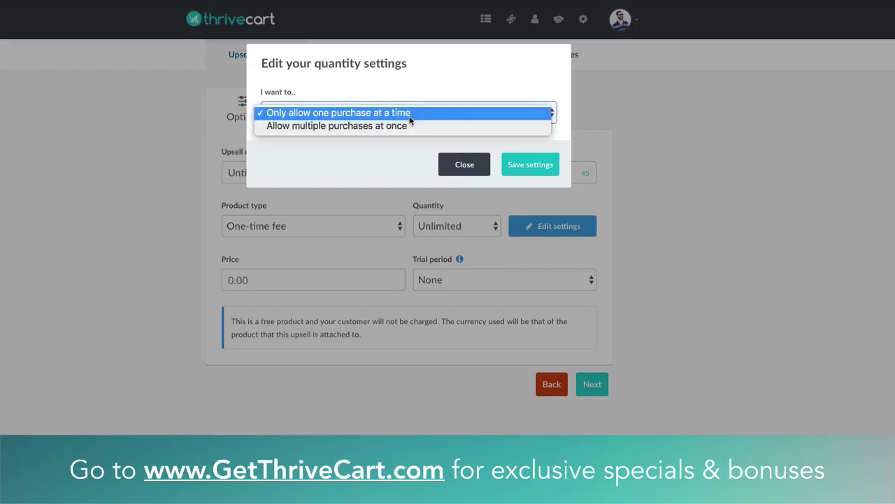
{"action": "left_click", "coordinate": [318, 128]}
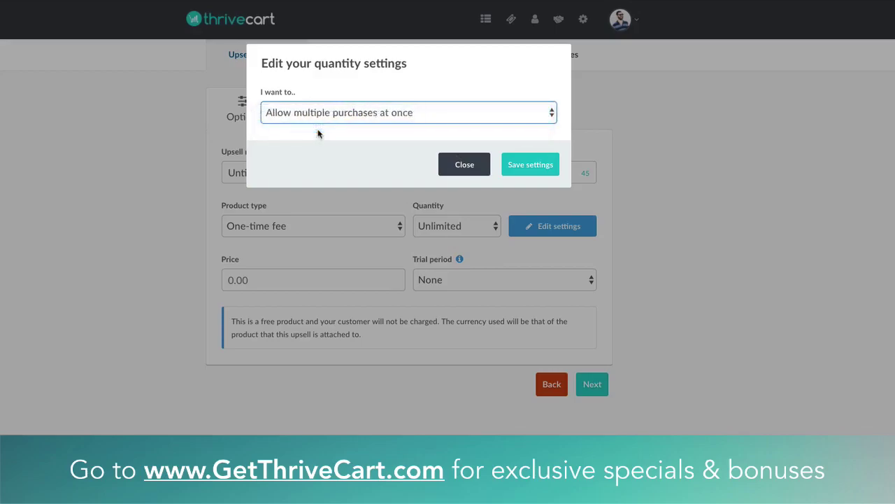
{"action": "left_click", "coordinate": [519, 163]}
Switch the upsell's quantity from unlimited to the Limit to... option
{"action": "left_click", "coordinate": [480, 229]}
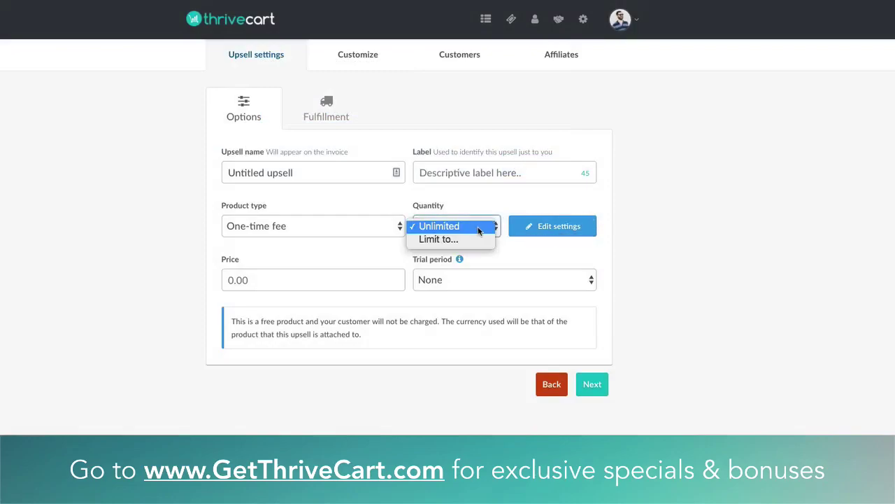
{"action": "left_click", "coordinate": [437, 226]}
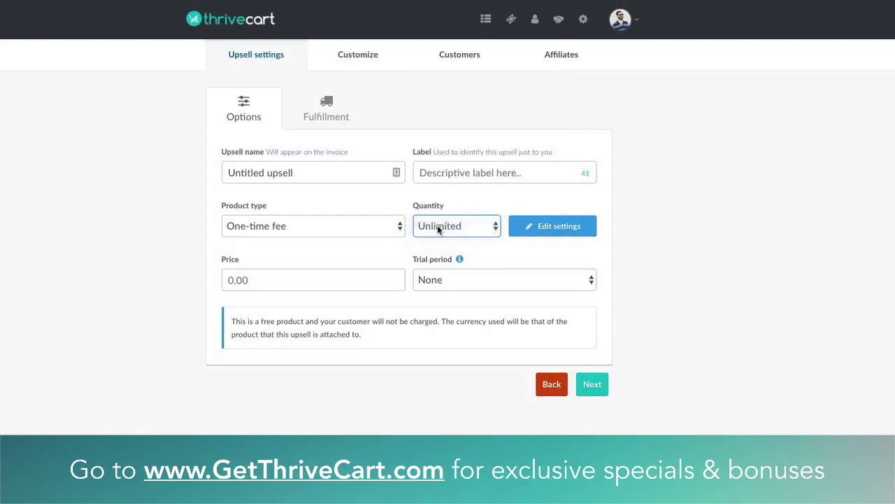
{"action": "left_click", "coordinate": [438, 226]}
{"action": "left_click", "coordinate": [439, 259]}
Enter a quantity limit of 100 in the upsell's quantity settings
{"action": "left_click", "coordinate": [530, 231]}
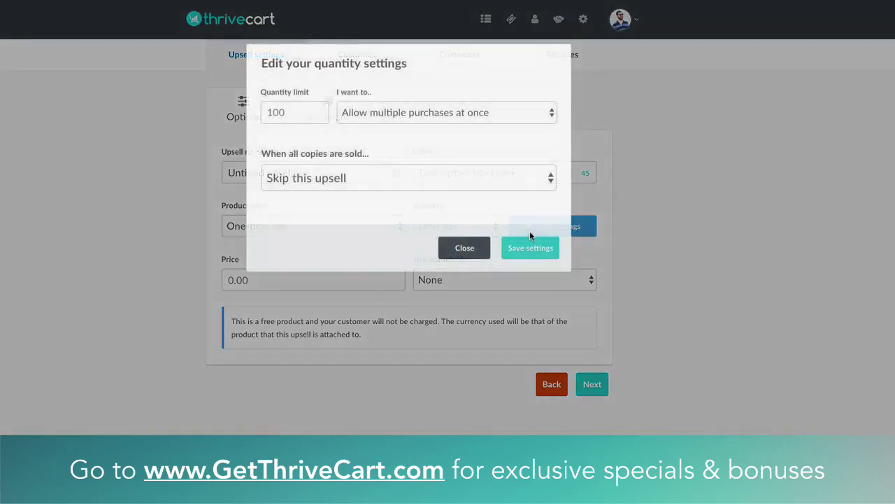
{"action": "left_click", "coordinate": [268, 114]}
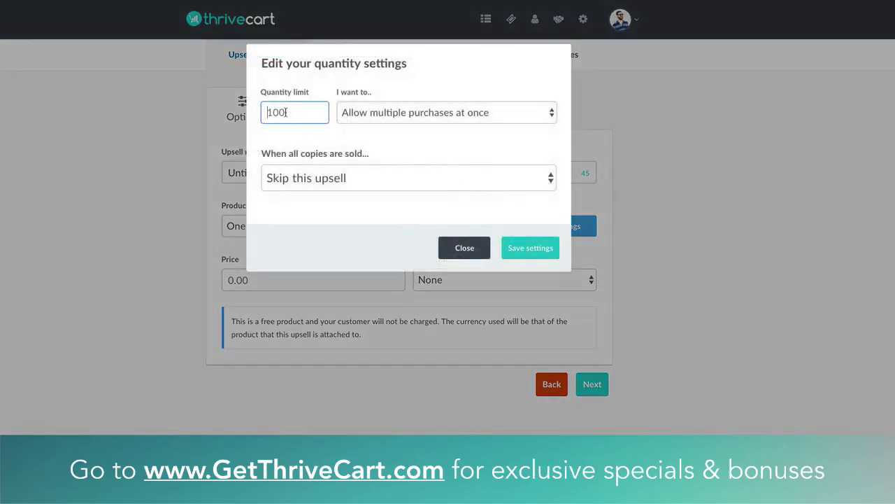
{"action": "key", "text": "ctrl+a"}
{"action": "type", "text": "100"}
Keep multiple purchases allowed, choose Reset the countdown for when all copies are sold, and close the upsell's quantity settings without saving
{"action": "left_click", "coordinate": [390, 113]}
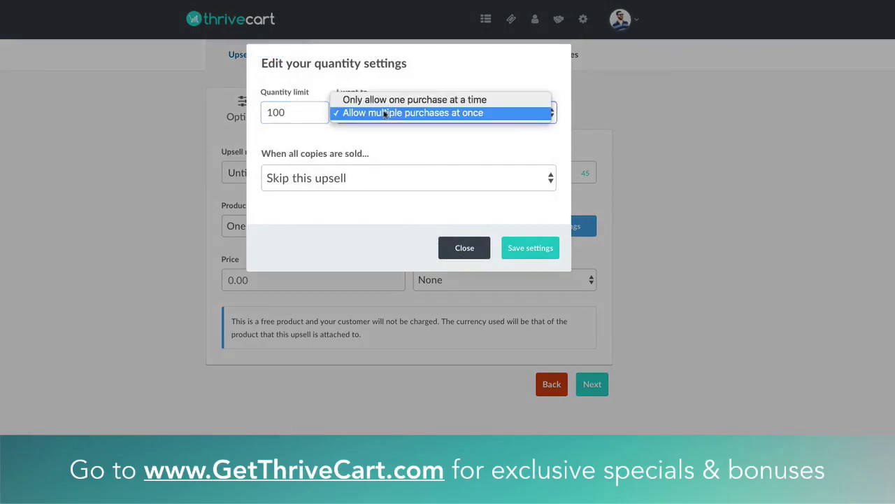
{"action": "left_click", "coordinate": [427, 113]}
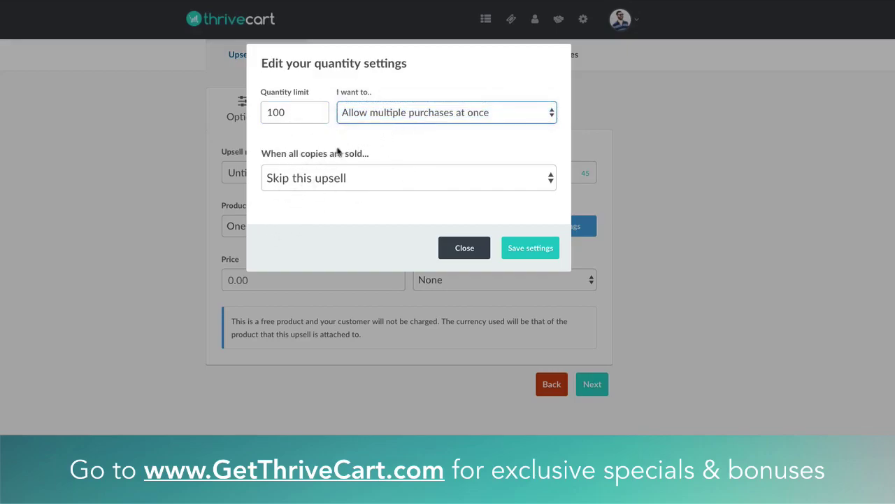
{"action": "left_click", "coordinate": [340, 181]}
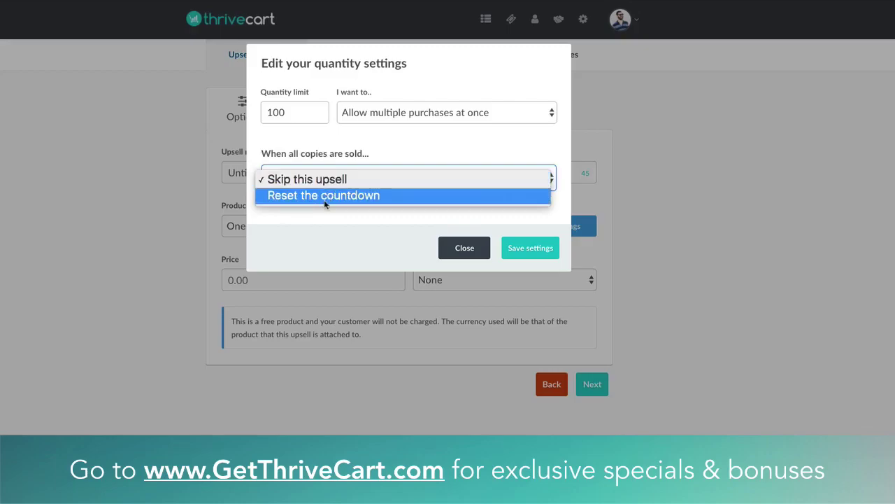
{"action": "left_click", "coordinate": [324, 199]}
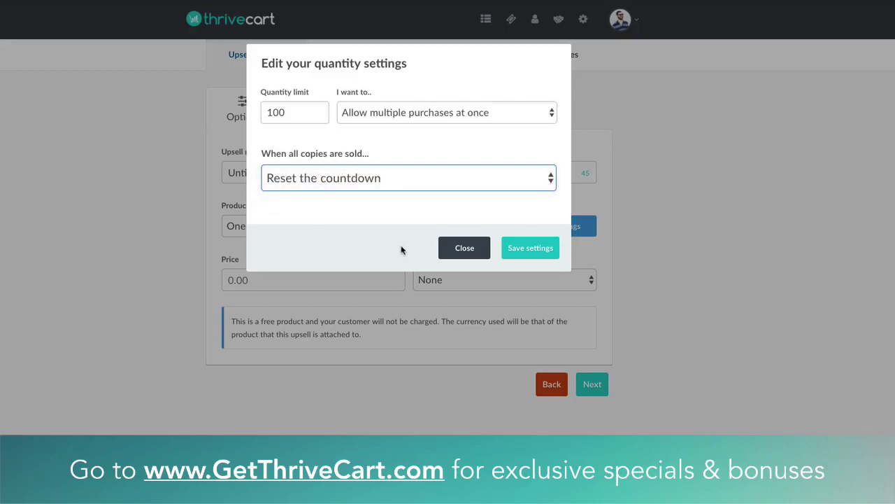
{"action": "left_click", "coordinate": [475, 254]}
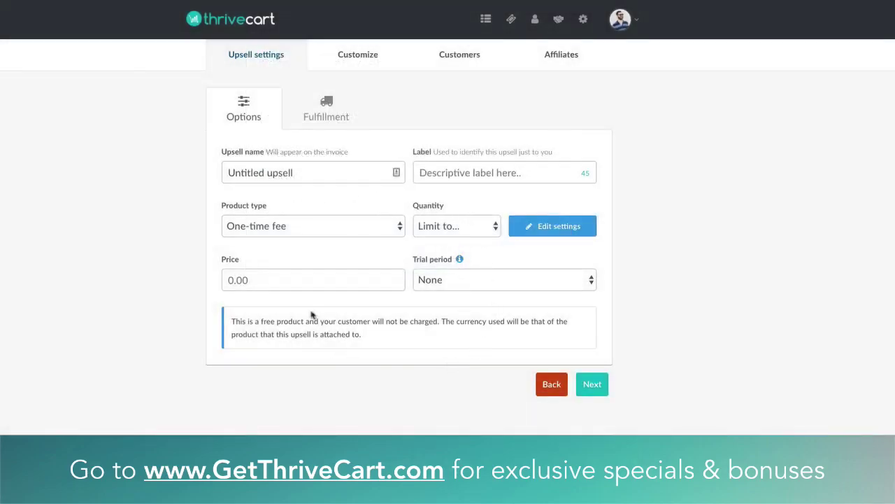
{"action": "left_click", "coordinate": [346, 233]}
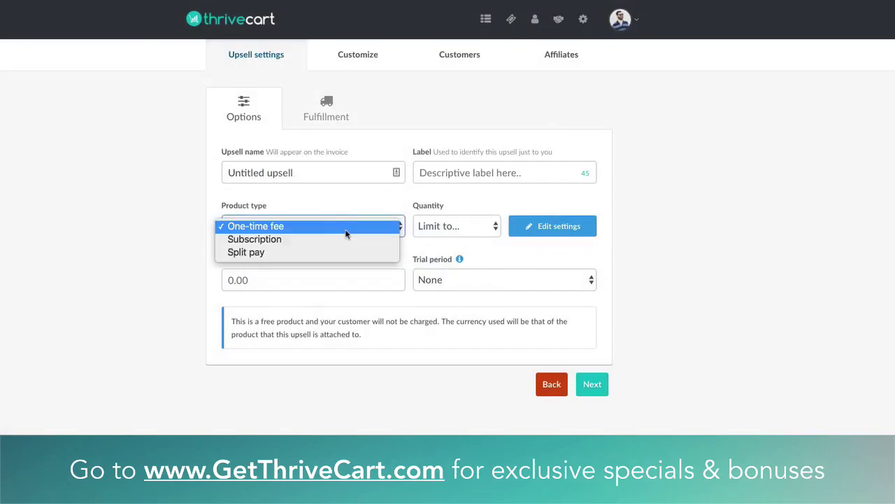
{"action": "left_click", "coordinate": [658, 140]}
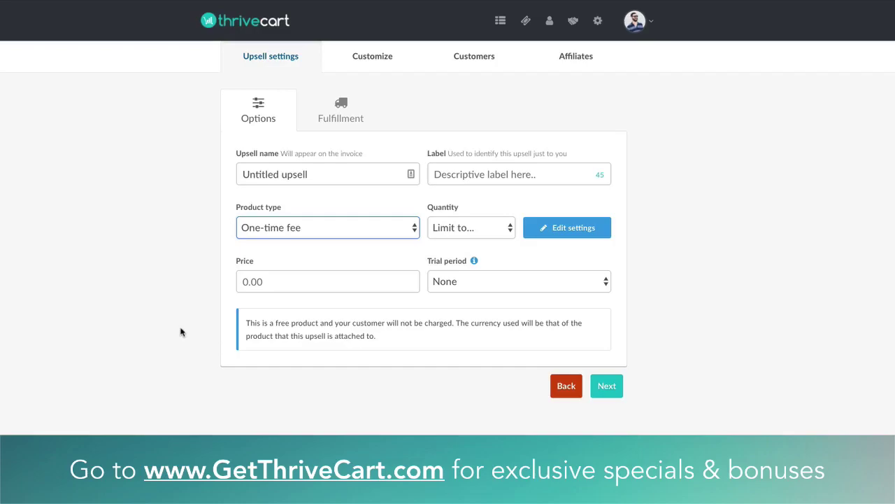
Return to the dashboard and view the product list
{"action": "left_click", "coordinate": [252, 34]}
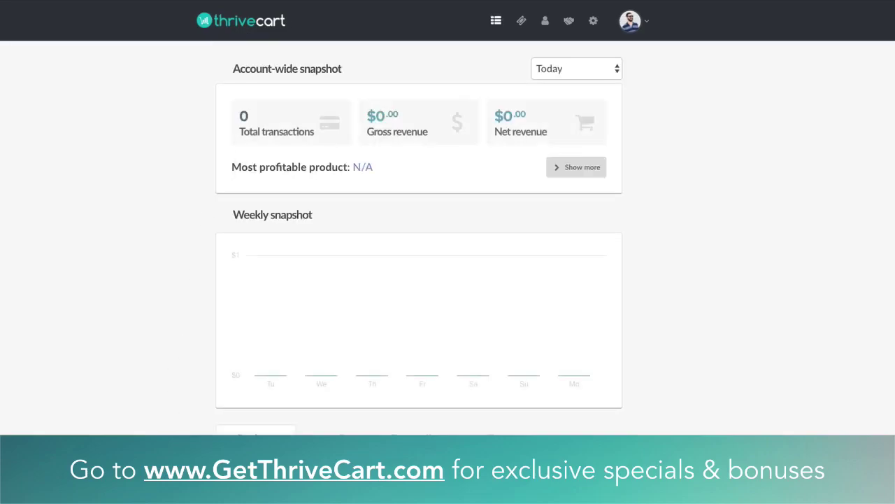
{"action": "scroll", "coordinate": [165, 363], "scroll_direction": "down", "scroll_amount": 2}
{"action": "scroll", "coordinate": [419, 252], "scroll_direction": "down", "scroll_amount": 2}
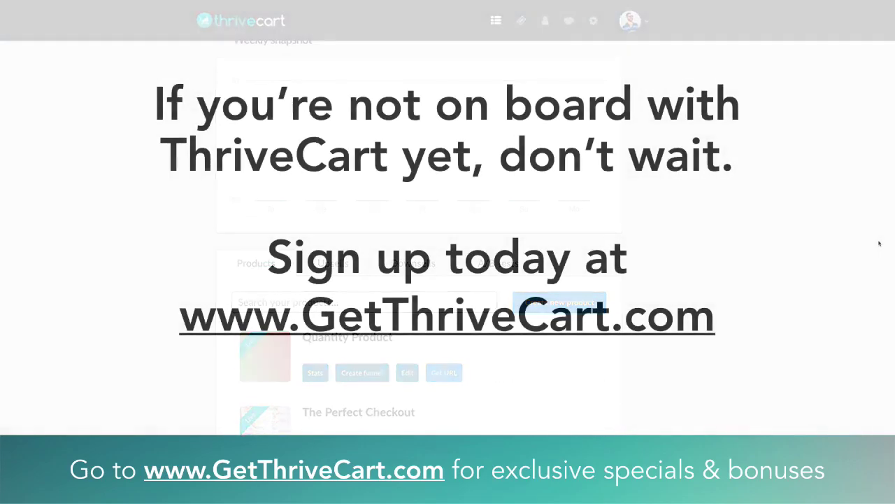